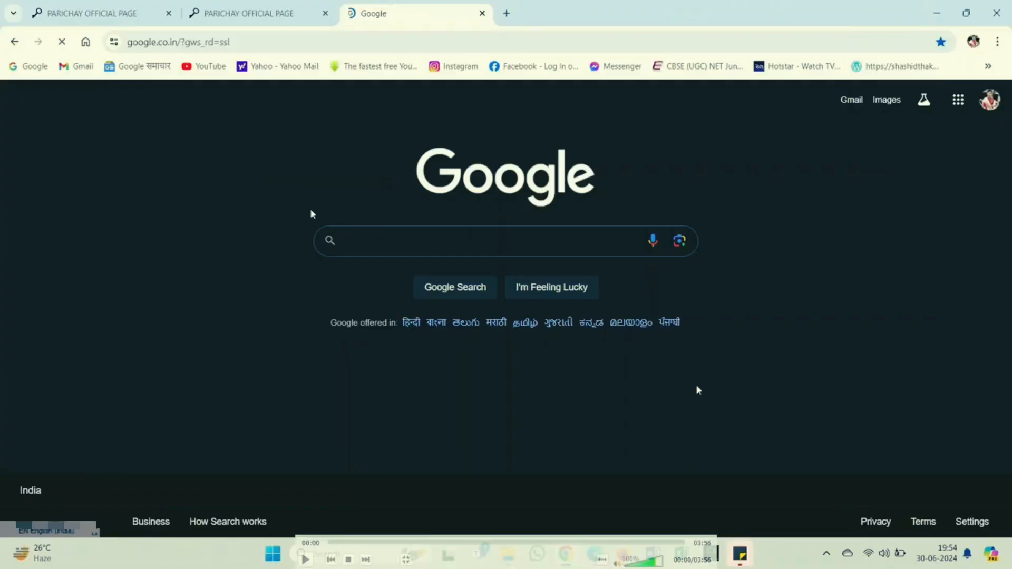
Search Google for 'parichay' and look over the results, led by parichay.nic.in.
click(335, 231)
click(441, 247)
text(parichay)
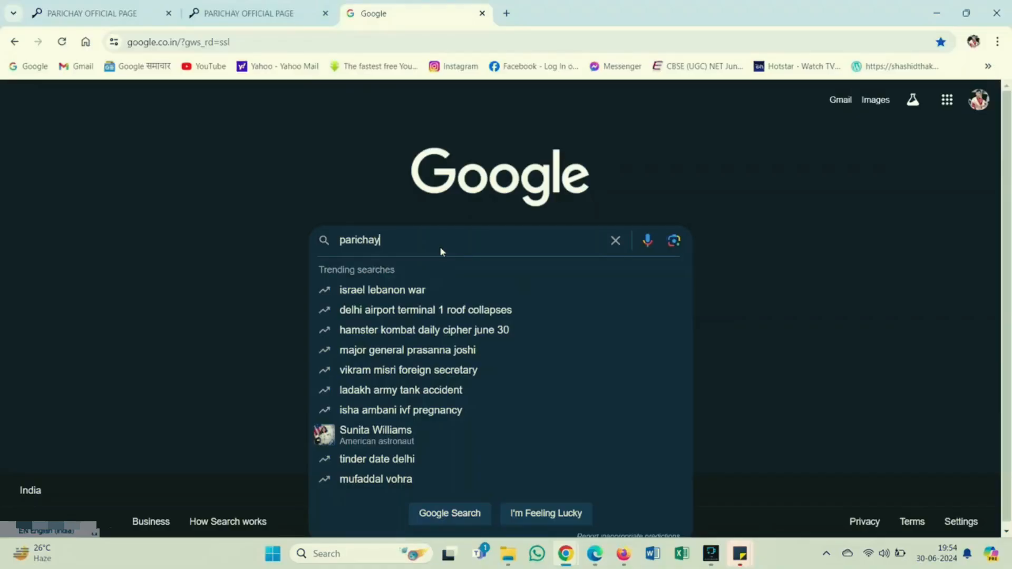
key(Return)
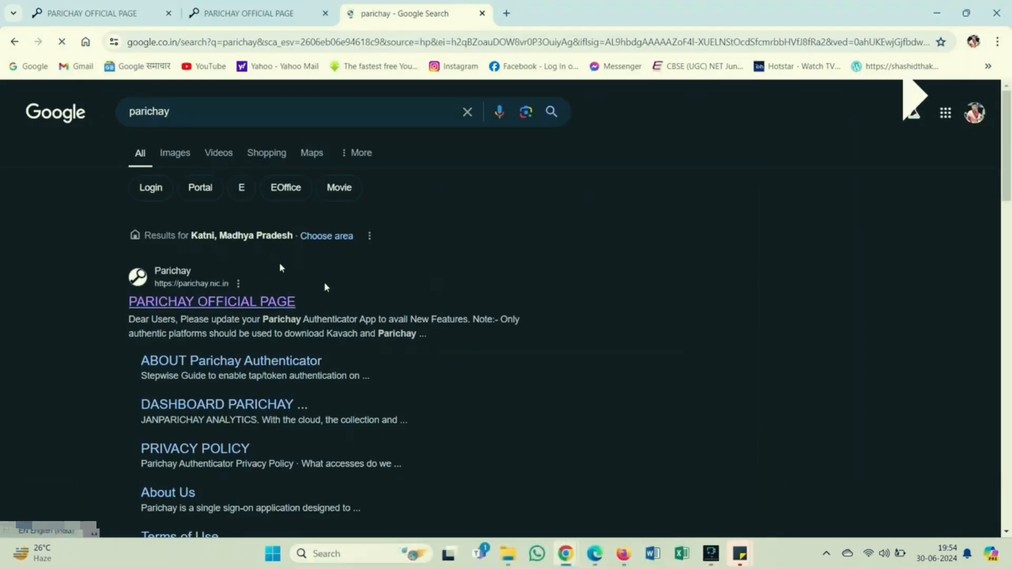
scroll(251, 281, up, 5)
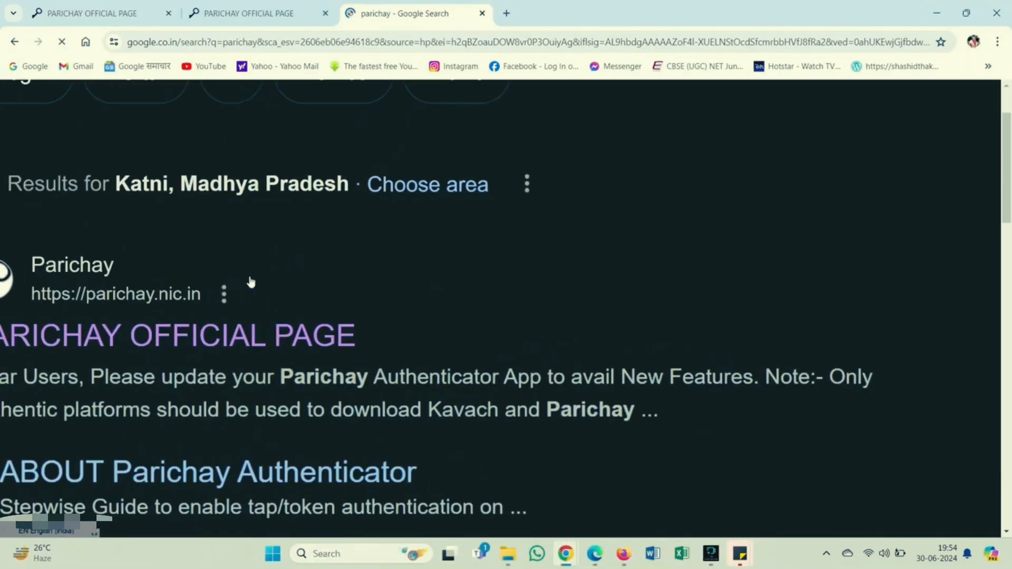
scroll(251, 282, down, 2)
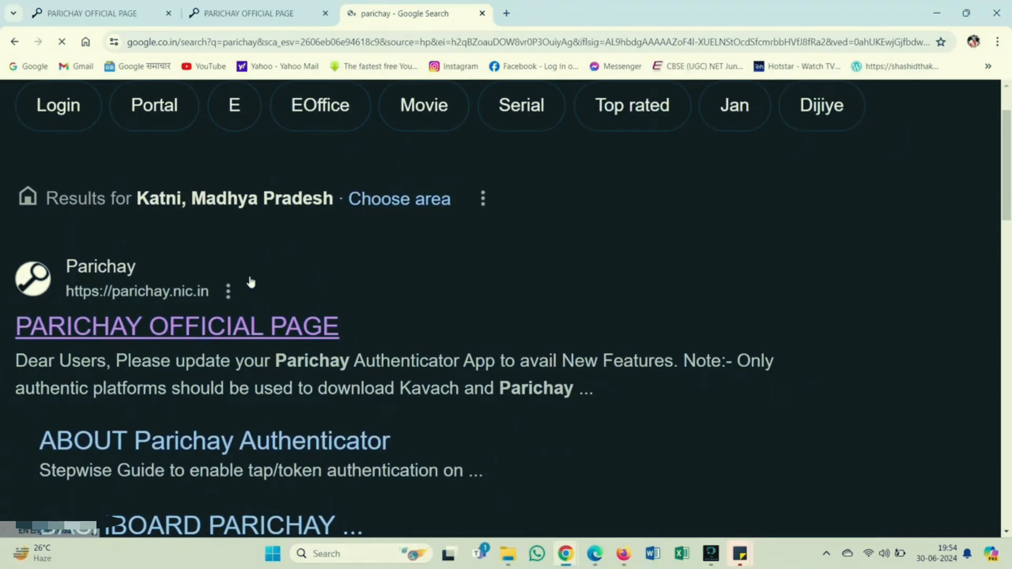
scroll(251, 283, left, 4)
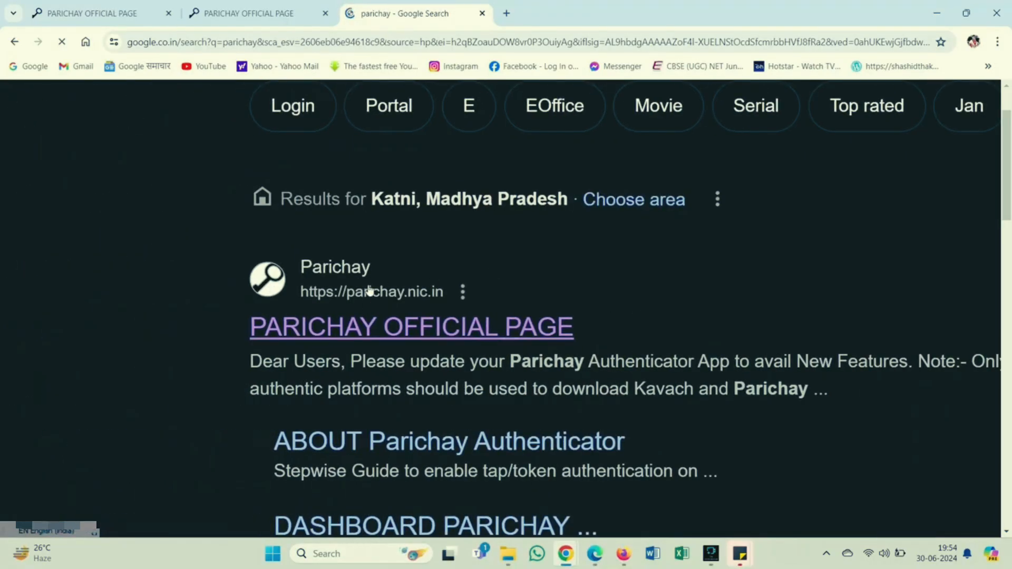
Close the Google results tab and return to the first Parichay login tab.
click(481, 15)
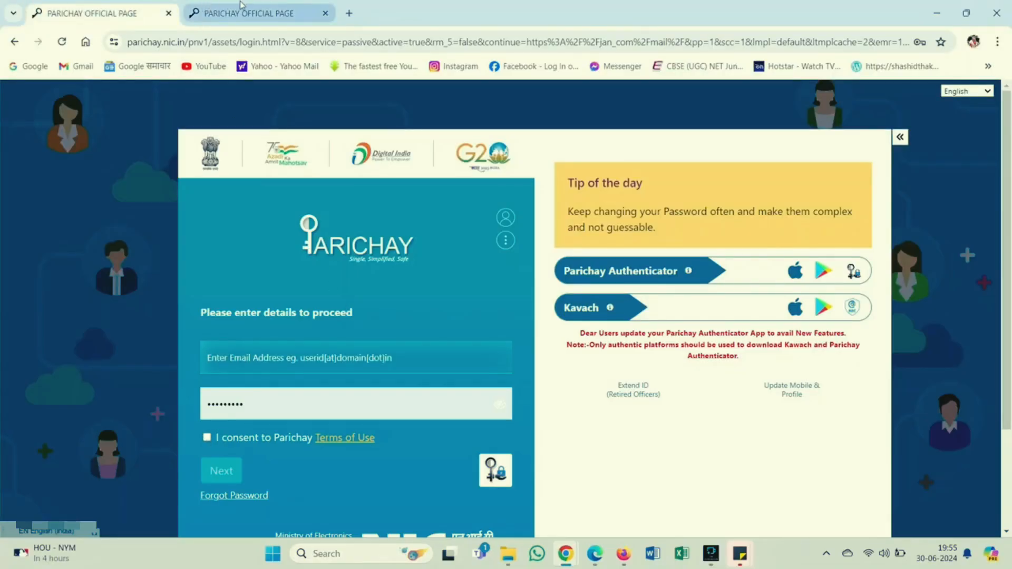
click(105, 13)
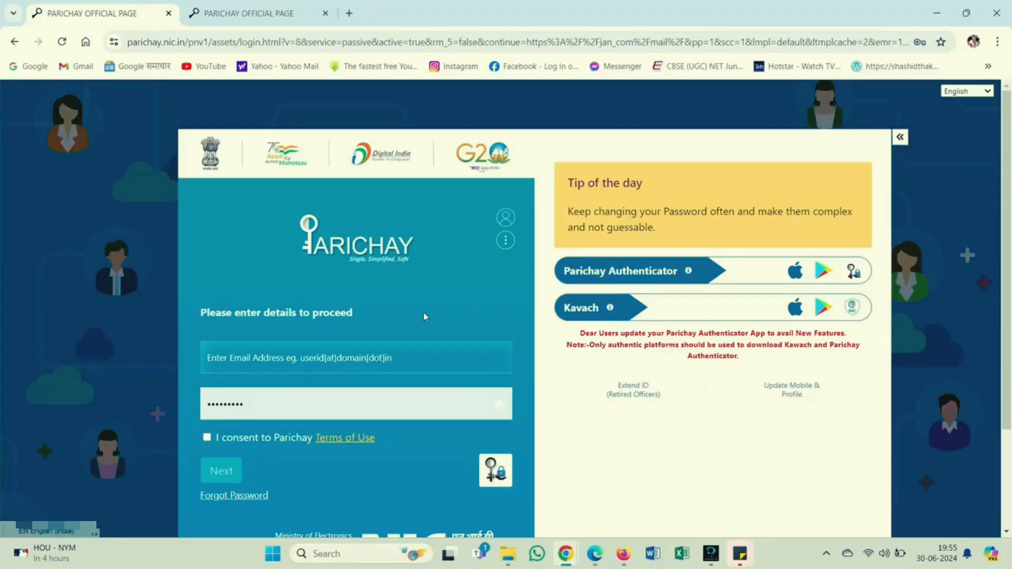
key(alt+Tab)
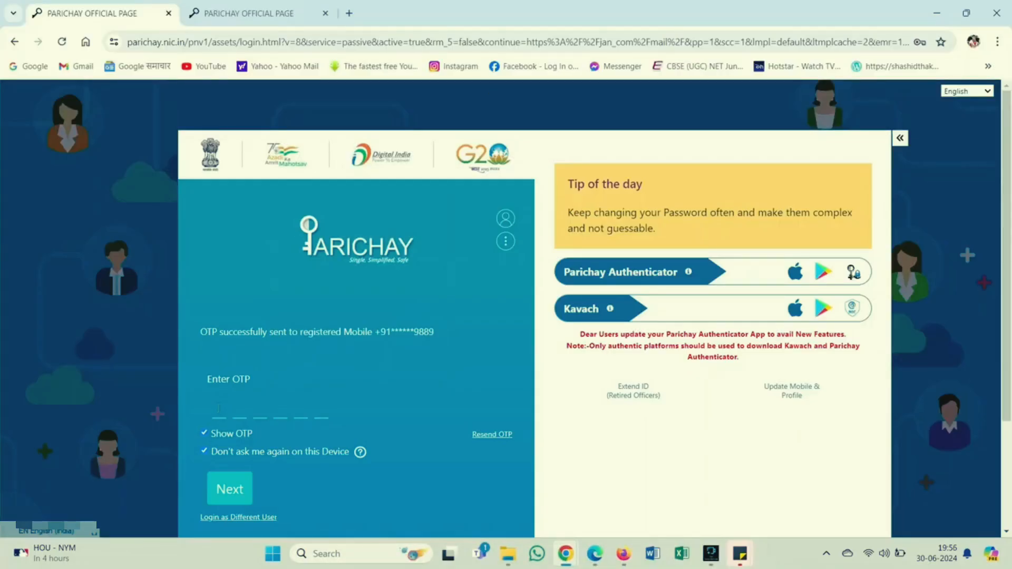
Enter the six-digit OTP with Show OTP unticked and submit it to sign in.
click(204, 433)
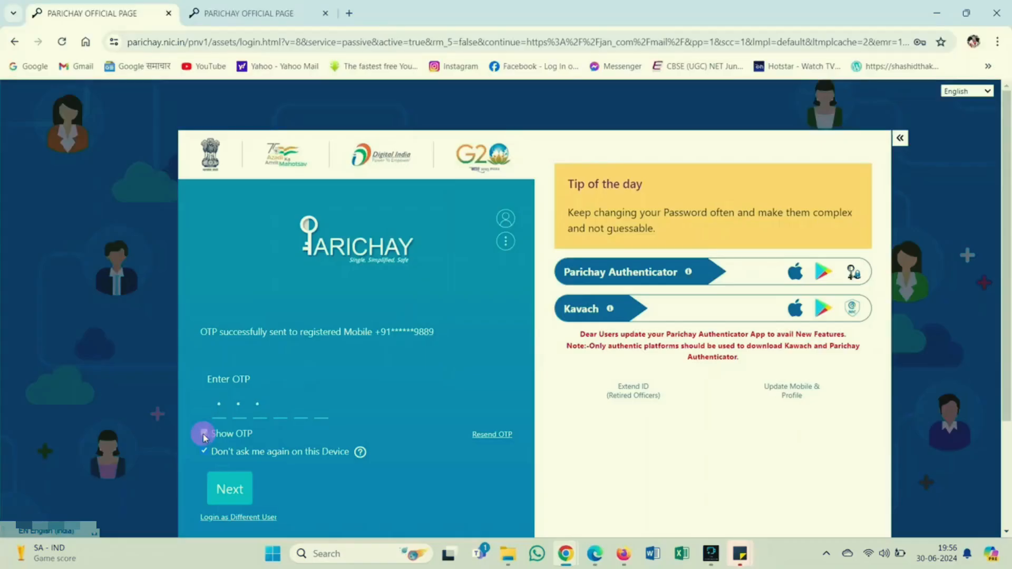
click(280, 402)
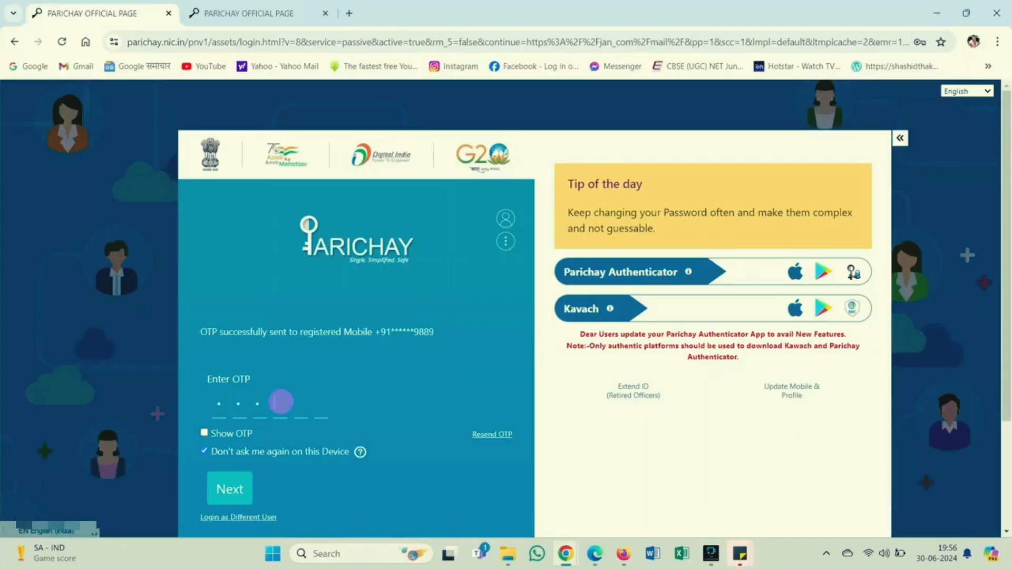
text(***)
click(229, 487)
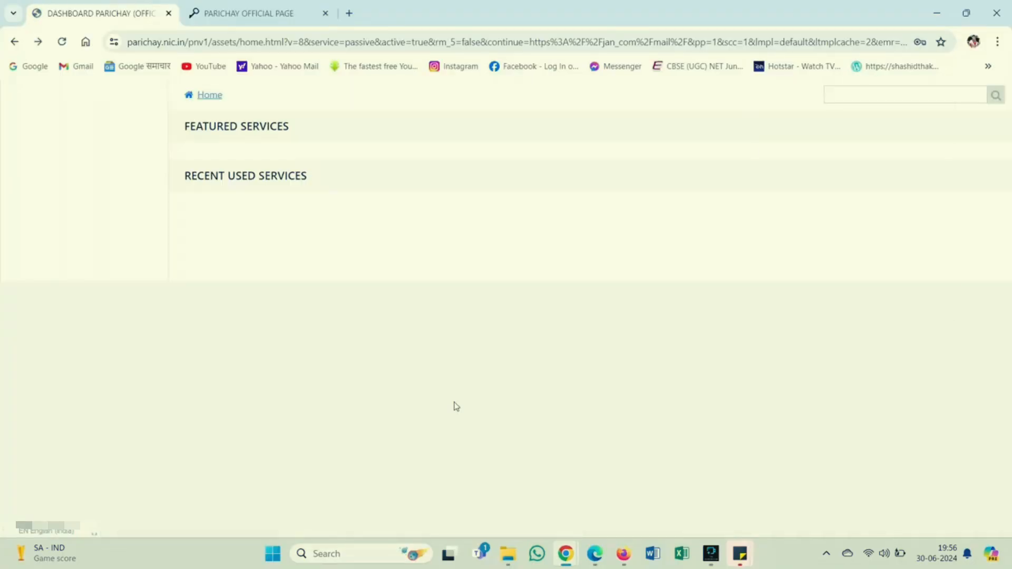
Decline Chrome's password prompt, close the extra login tab, and search services for 'adhy'.
click(911, 243)
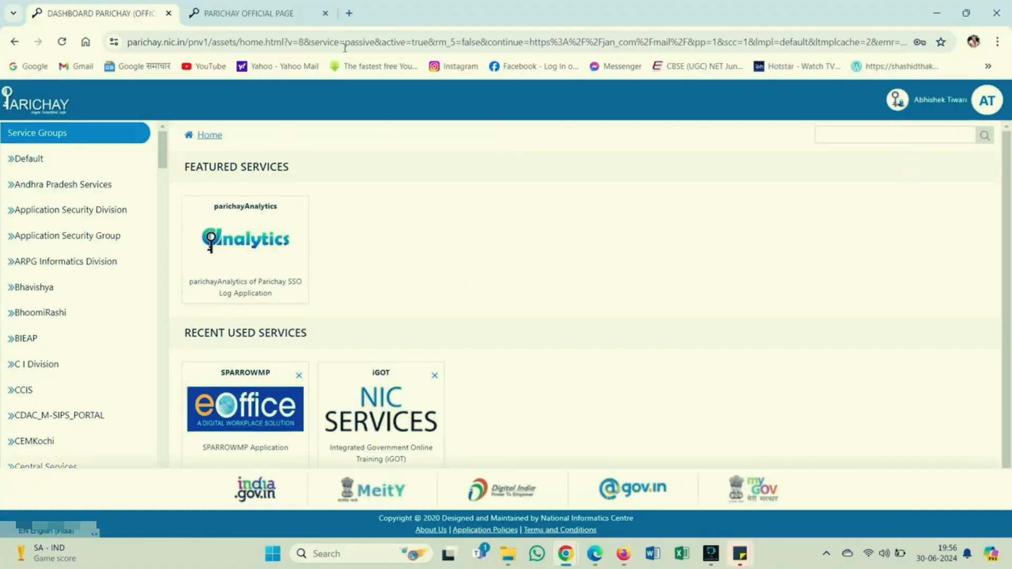
click(325, 13)
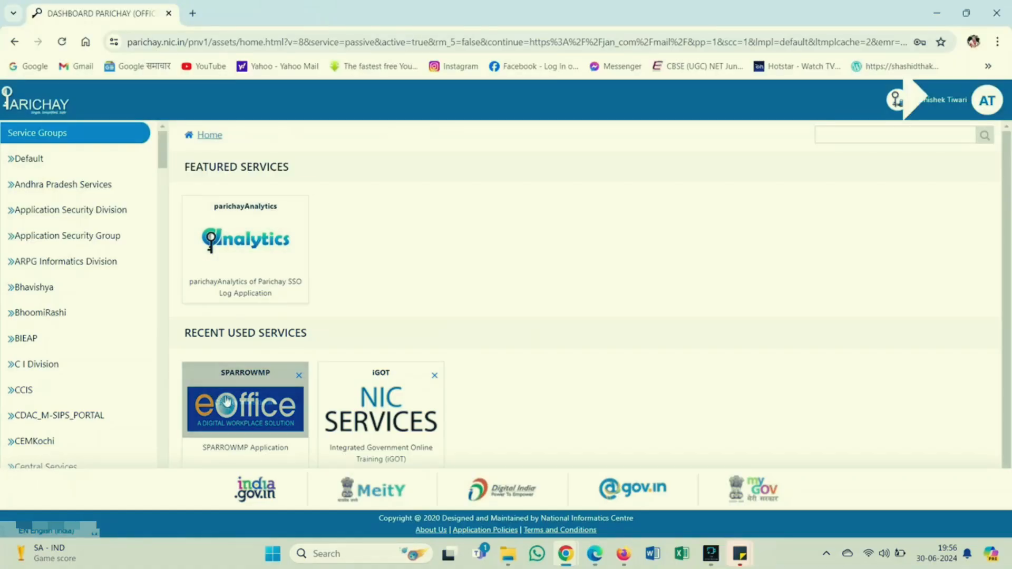
click(164, 205)
drag(162, 198, 187, 344)
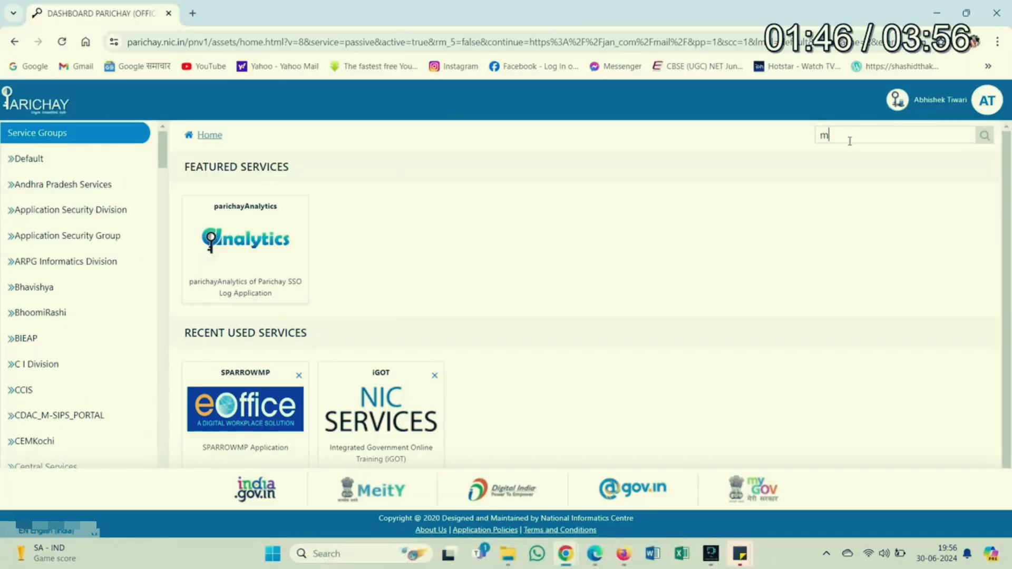
text(adhya pradesh)
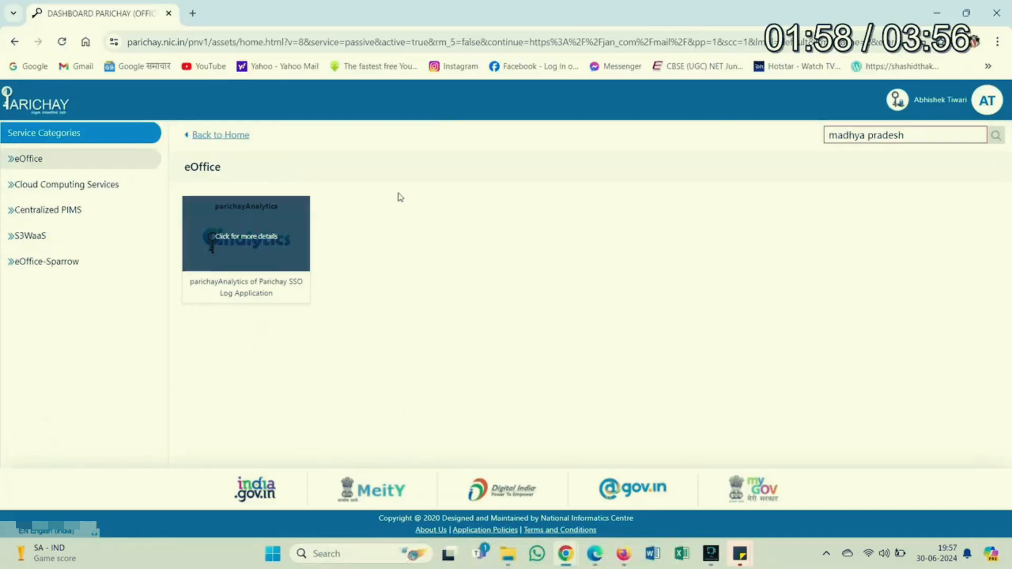
click(857, 133)
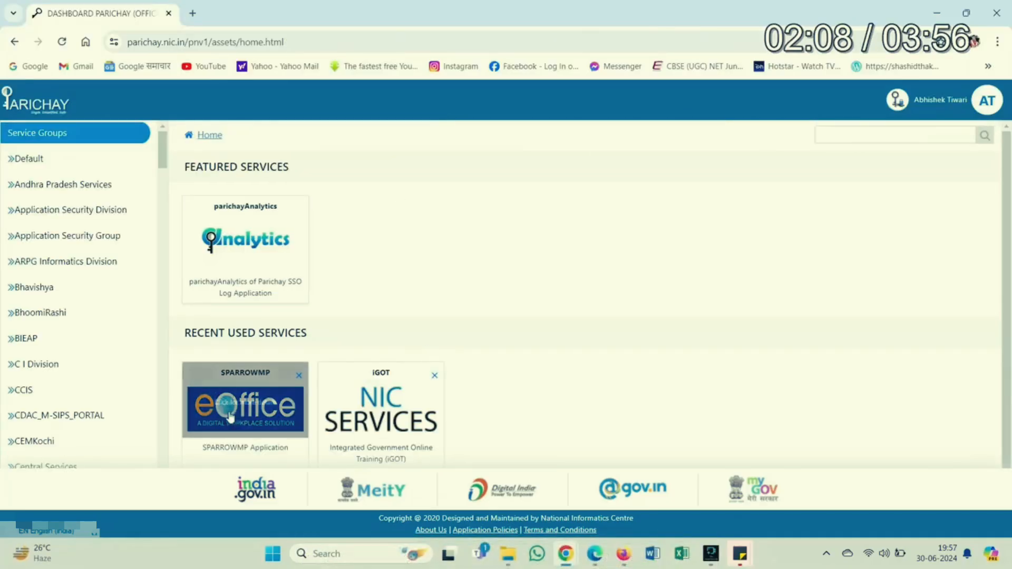
Open the SPARROWMP service card and launch it via 'Click Here to access' in a new tab.
click(250, 404)
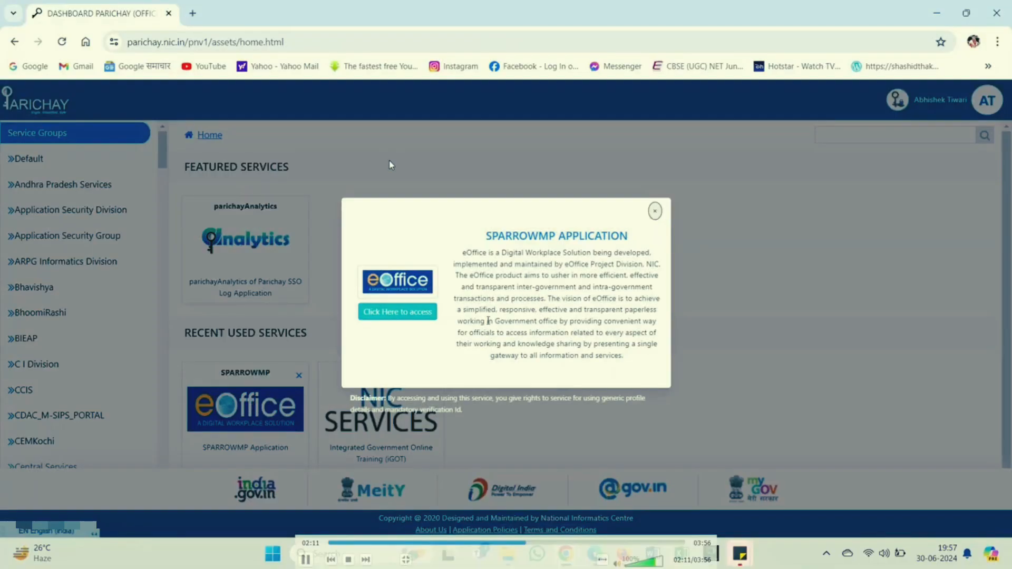
click(413, 313)
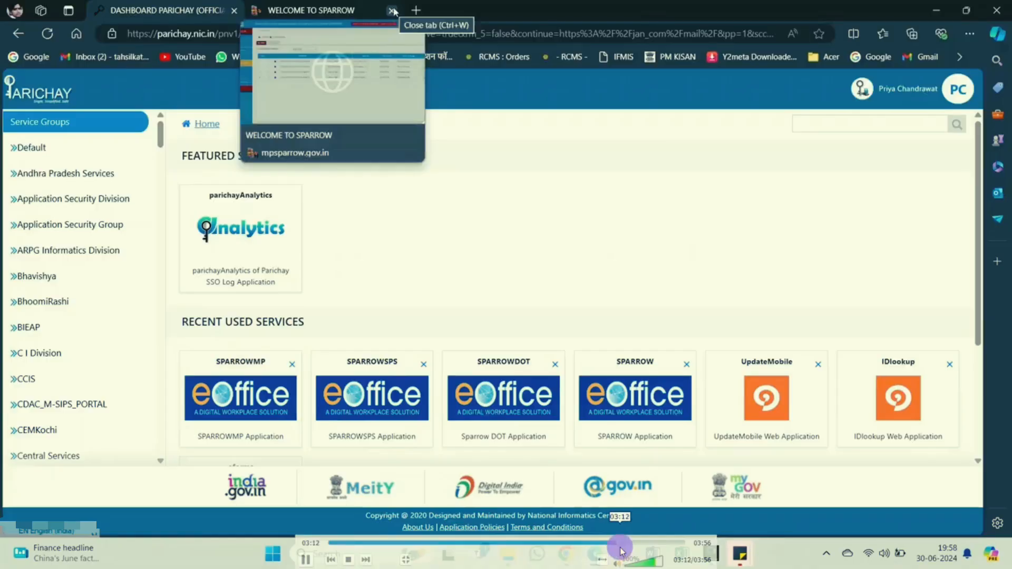
click(642, 543)
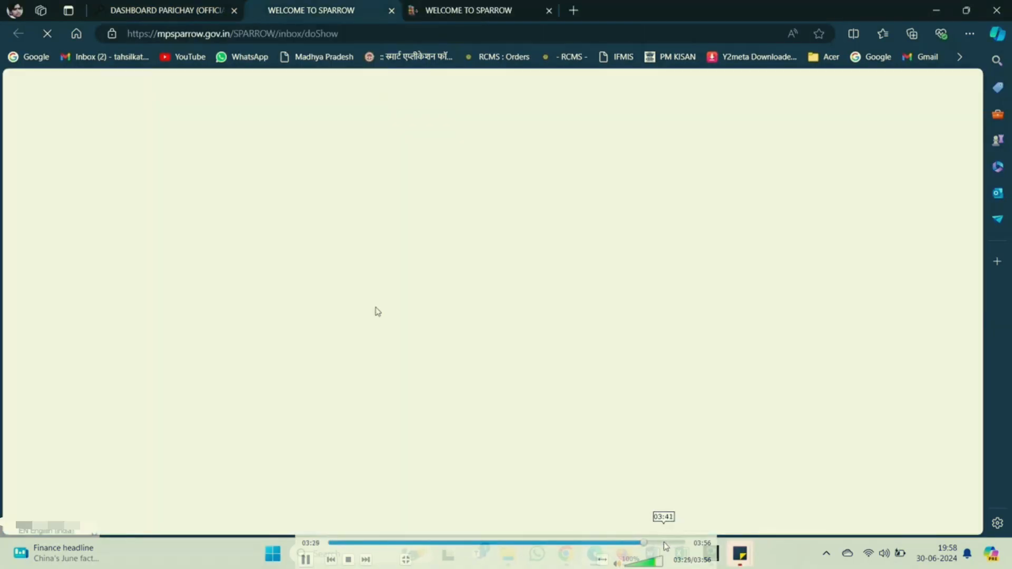
click(648, 543)
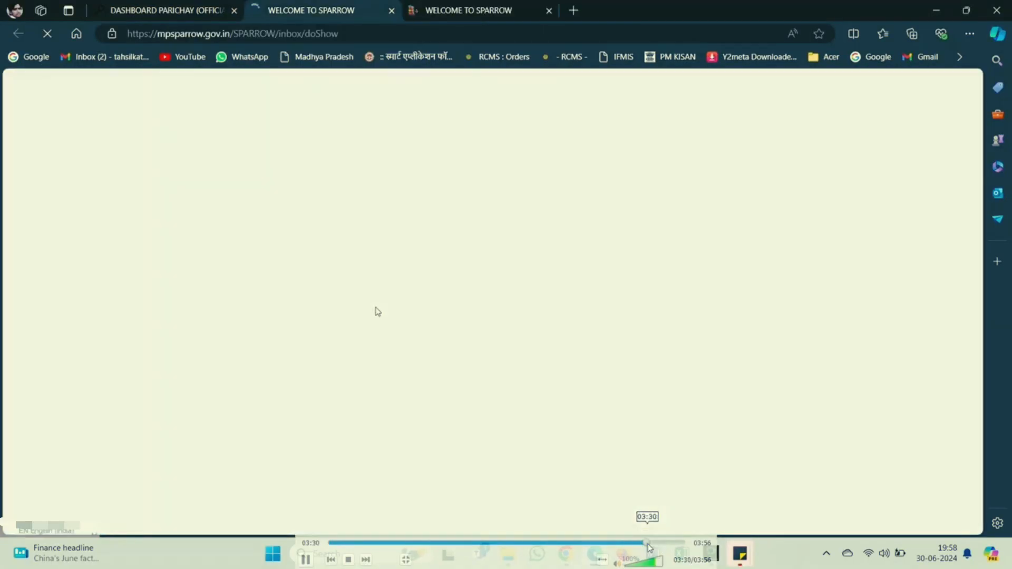
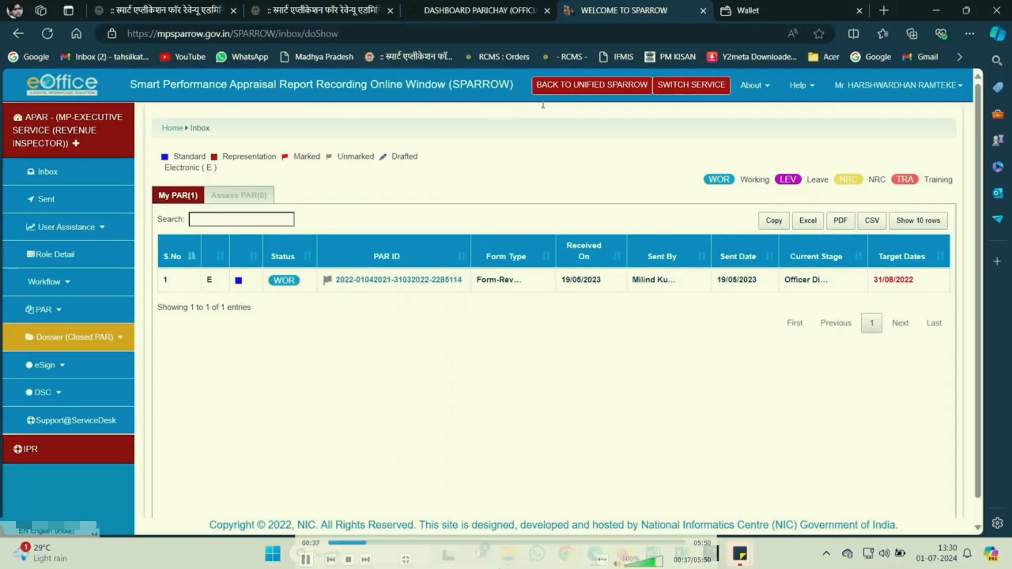
click(371, 543)
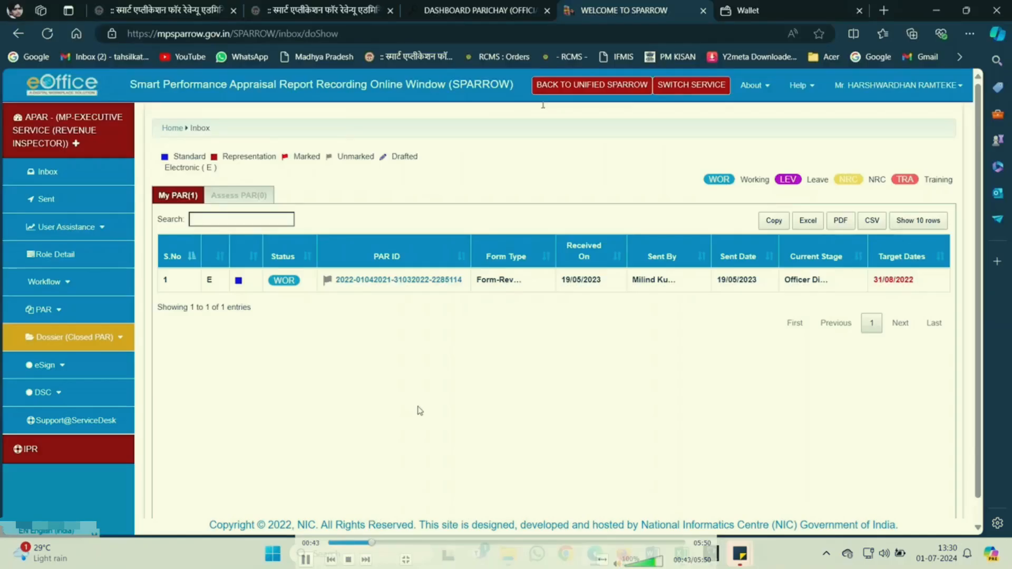
click(375, 544)
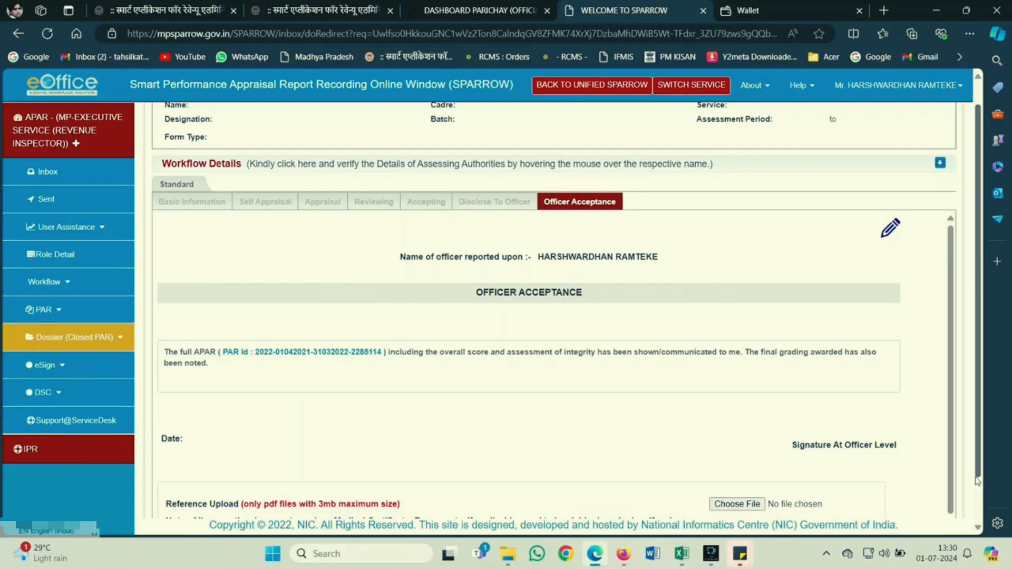
Select the 2023-2024 assessment period on the Workflow Employee Search page.
key(Right)
key(Right)
key(Right)
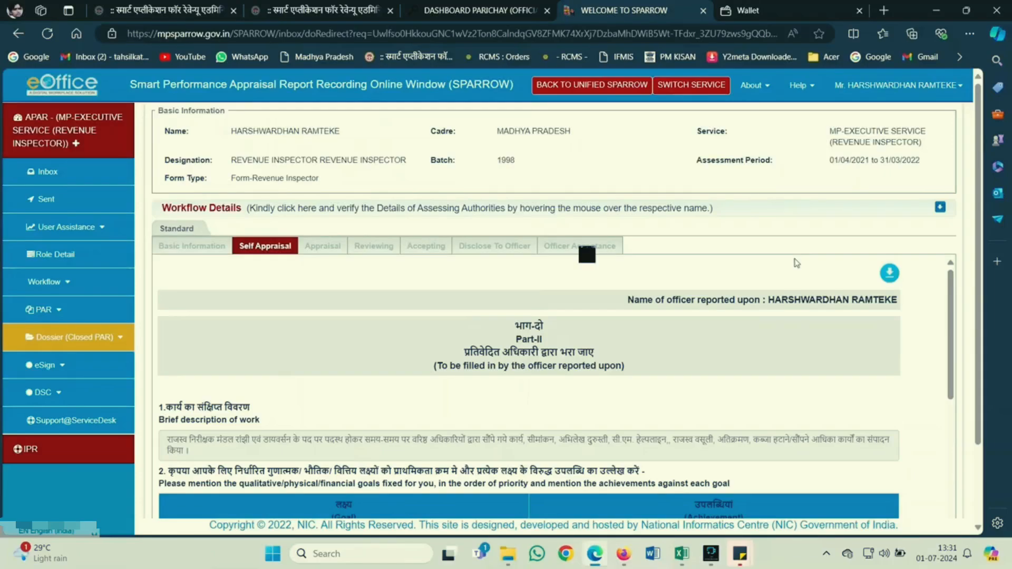
click(450, 318)
key(Right)
key(Right)
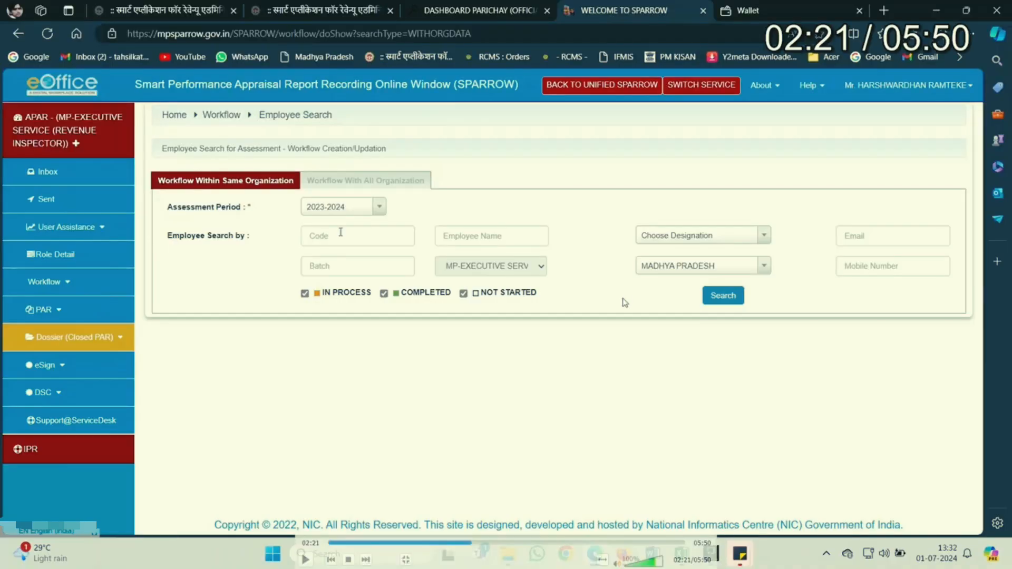
Search and open the employee's 01/04/2023–31/03/2024 WORKING, Form-Revenue Inspector workflow record.
click(623, 346)
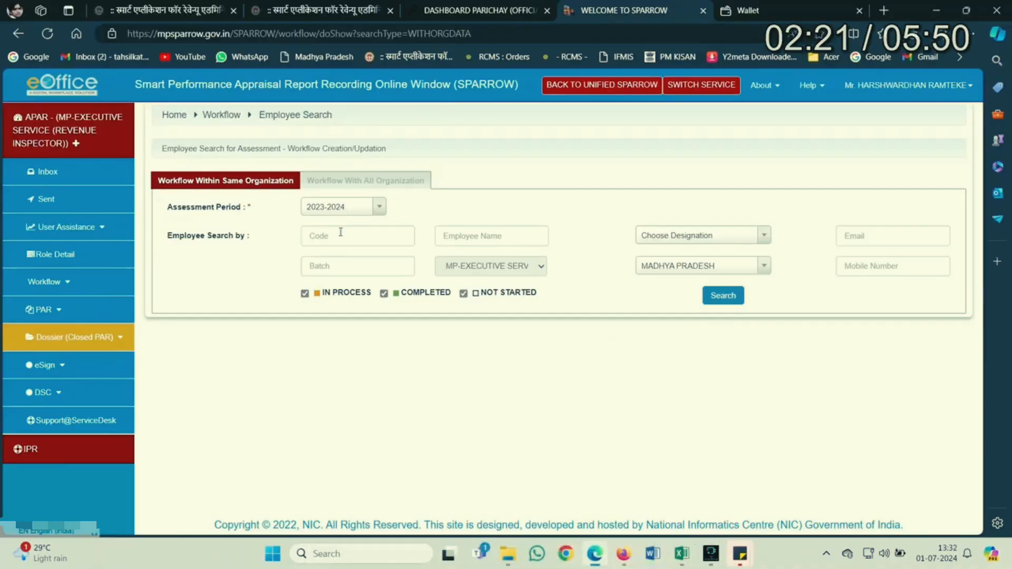
click(551, 383)
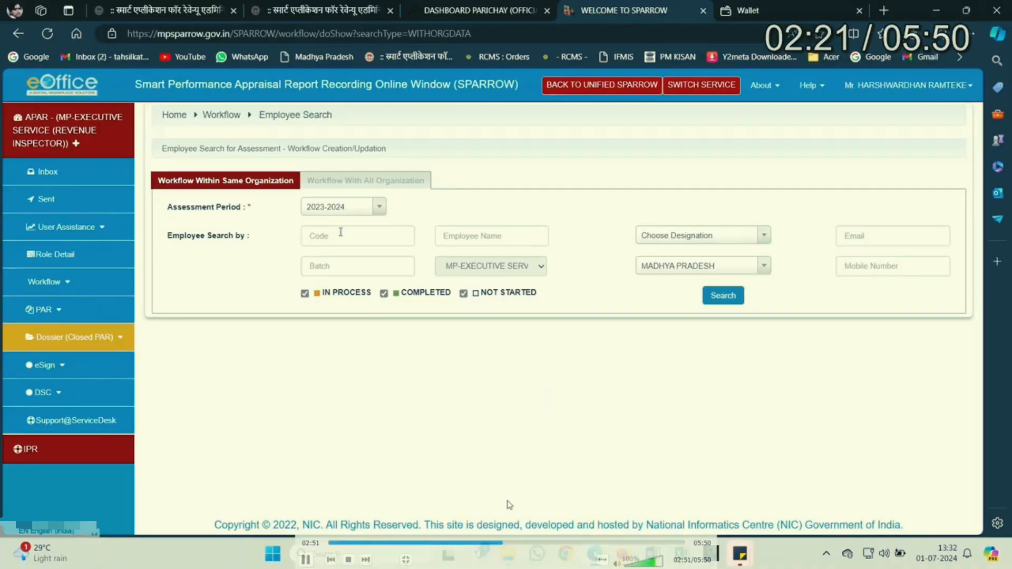
click(510, 545)
click(520, 542)
key(space)
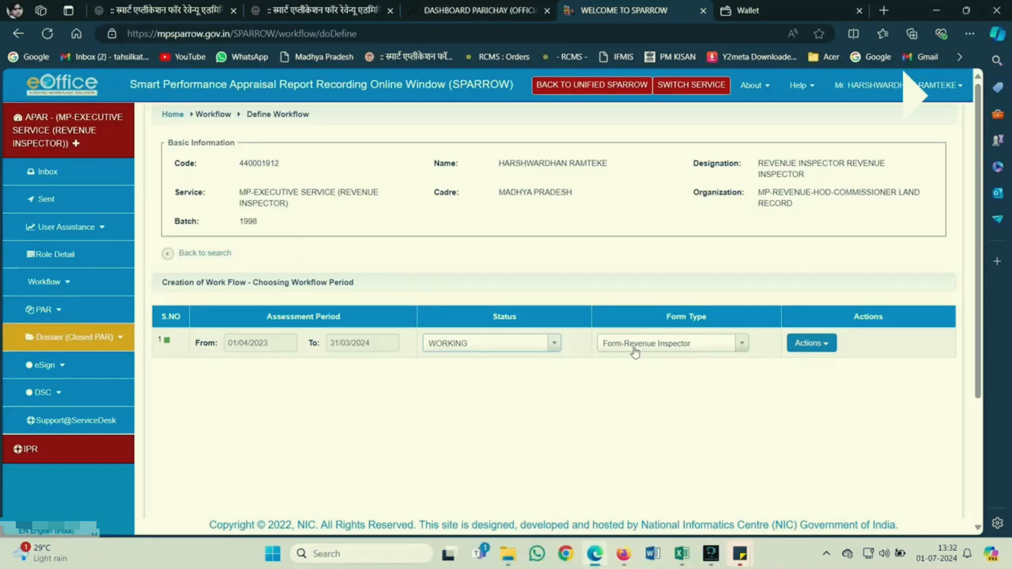
Start updating the 2023-2024 workflow via Actions > Update and confirm with OK.
click(822, 350)
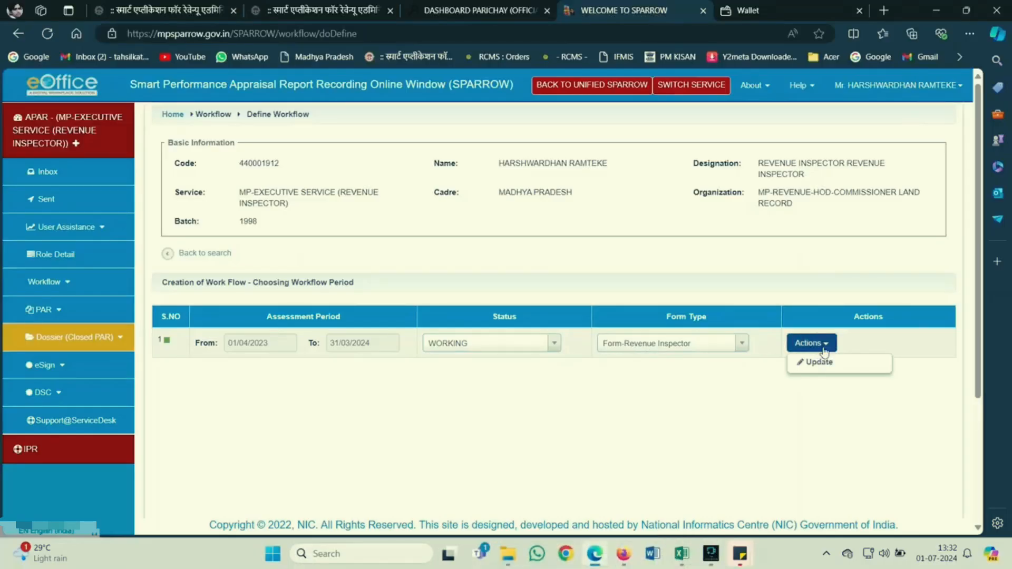
click(854, 363)
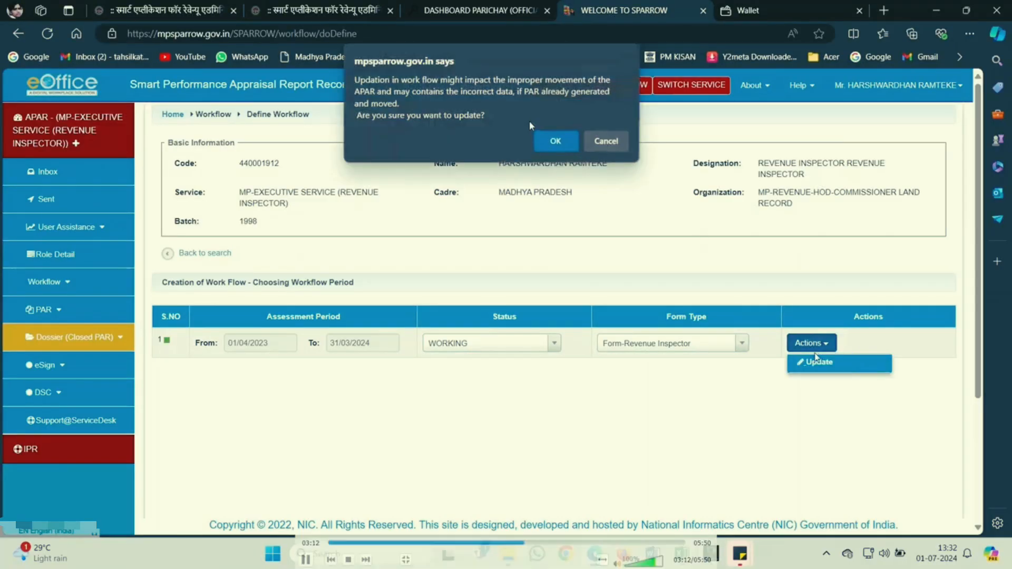
click(553, 145)
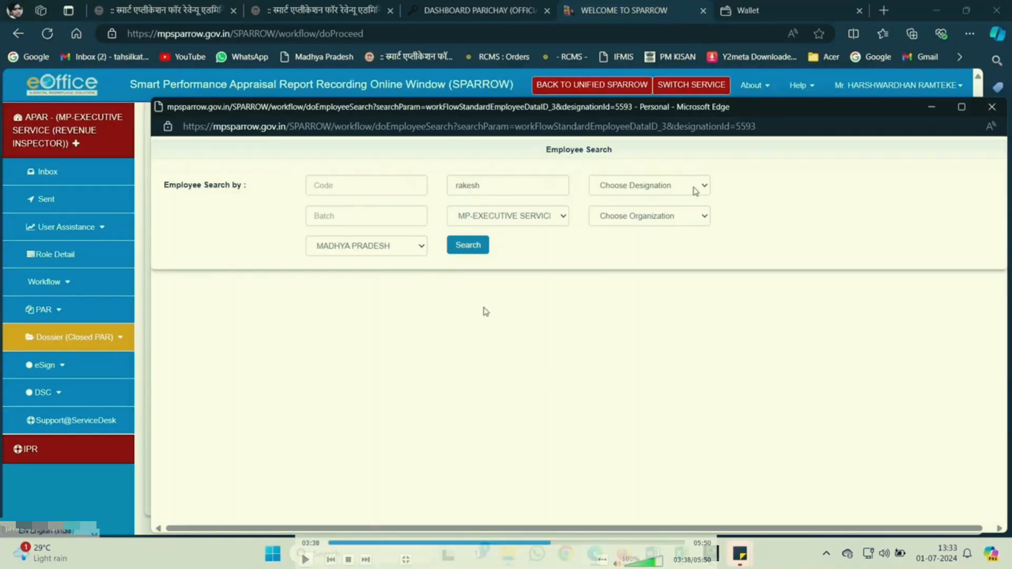
Assign reporting, reviewing and accepting authorities, each with target date 31/05/2024.
click(407, 274)
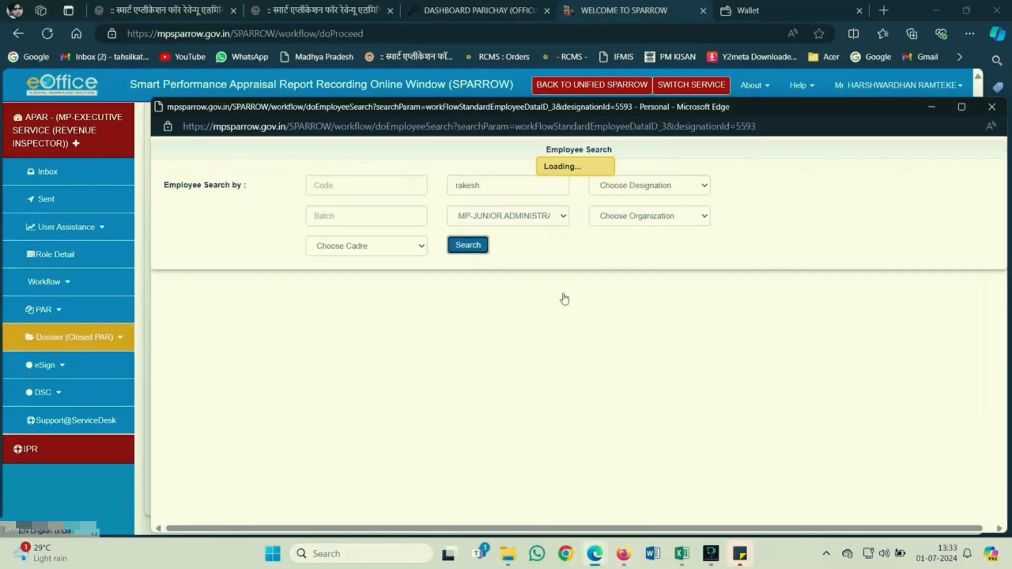
key(Right)
key(Right)
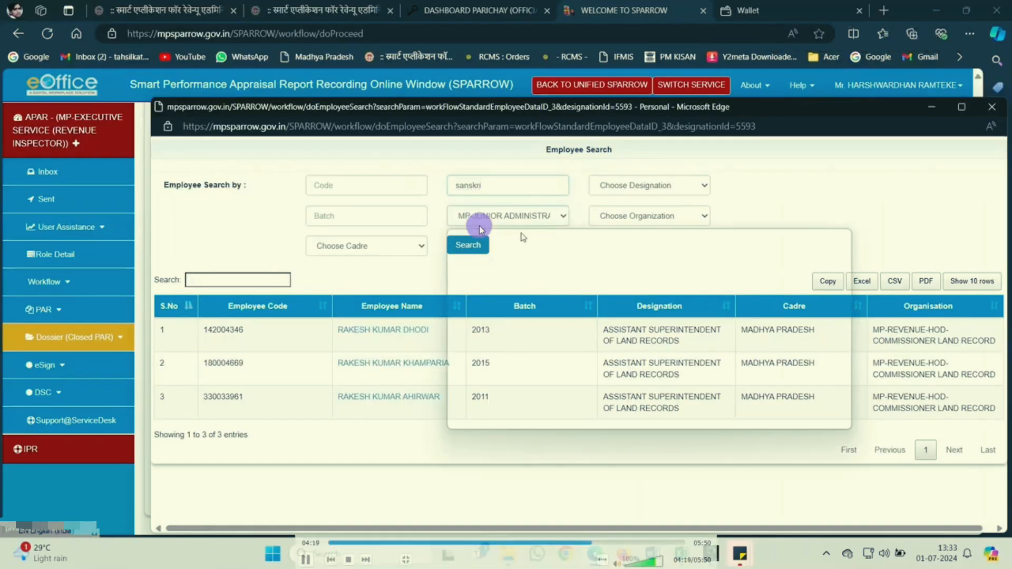
key(Right)
click(611, 543)
click(624, 545)
click(635, 545)
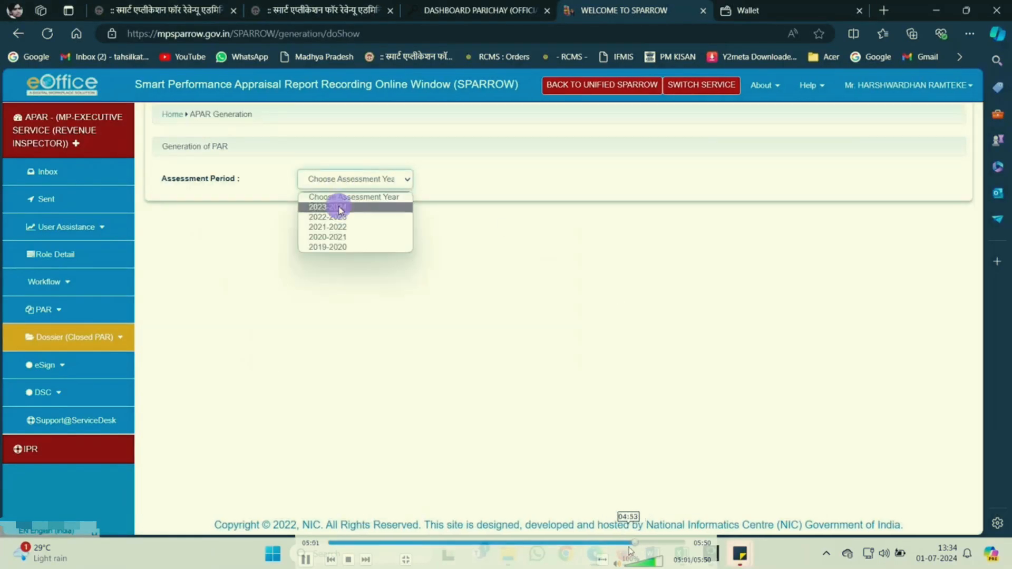
Step through the recording up to the Officer Acceptance view and rewind slightly.
key(space)
key(space)
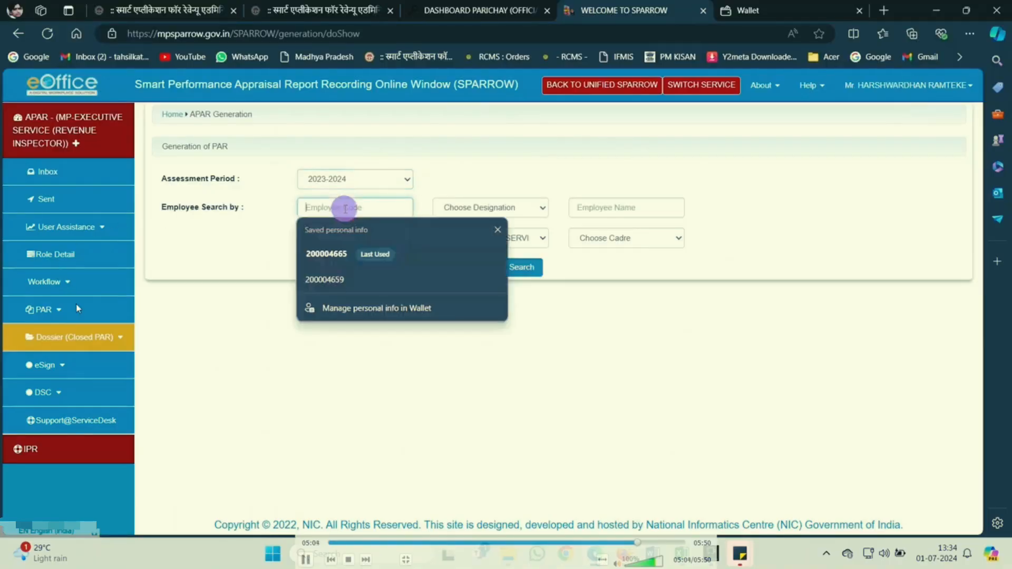
key(space)
key(space)
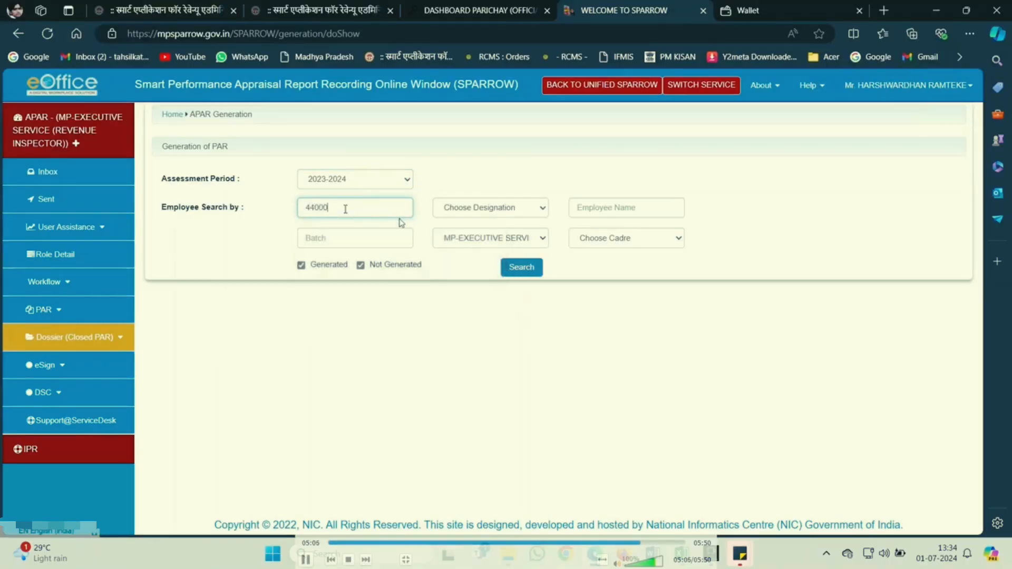
key(space)
key(Right)
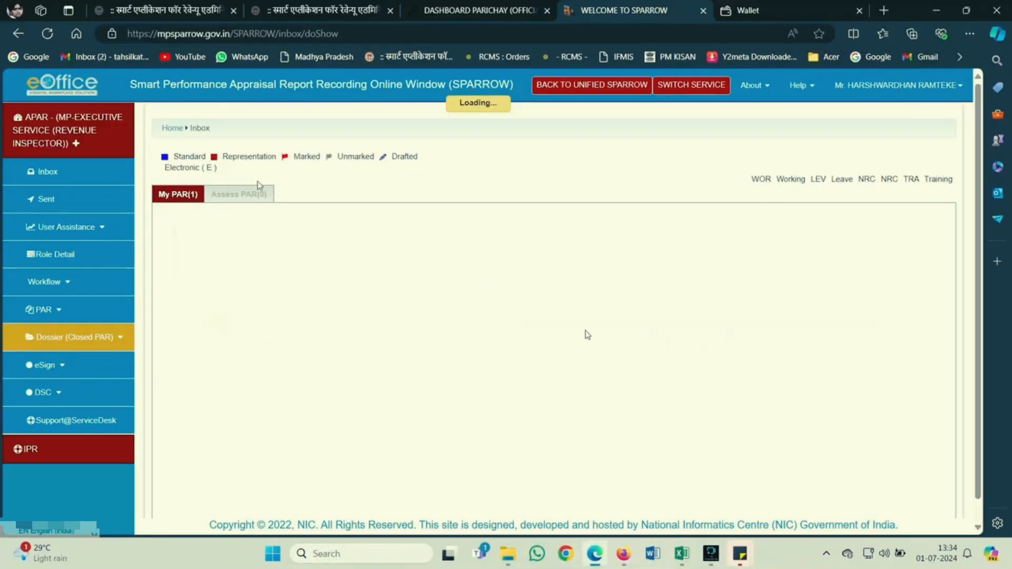
key(Right)
key(Left)
key(Left)
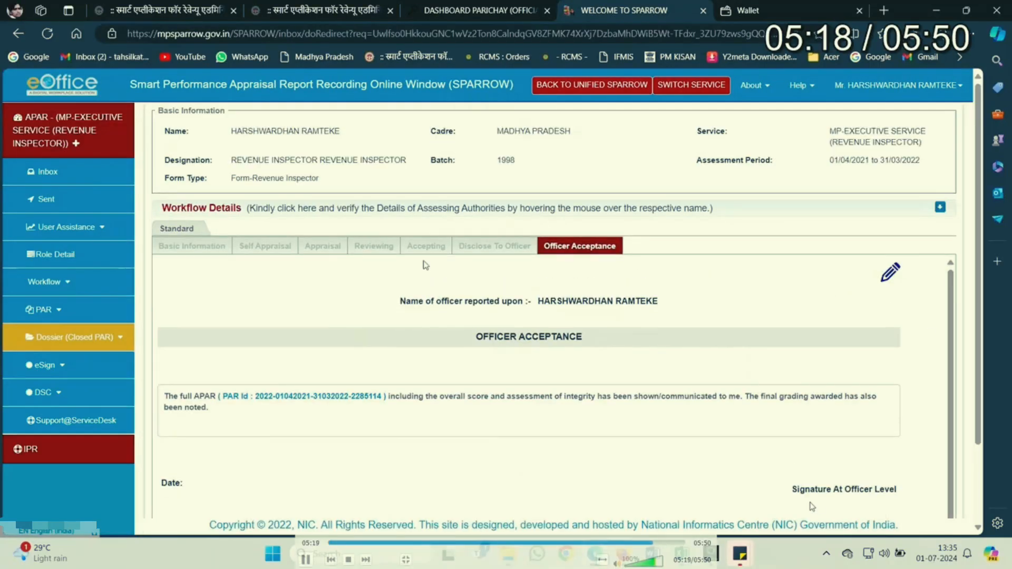
Replay APAR Generation, the 2023-2024 period choice and the Work Flow table, pausing on the PAR result.
click(635, 542)
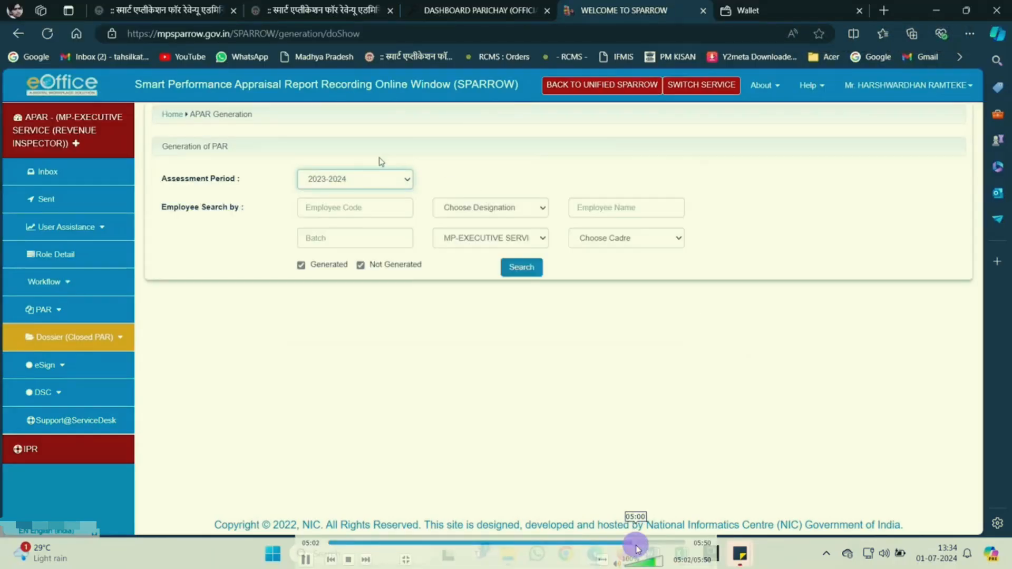
click(634, 543)
click(628, 543)
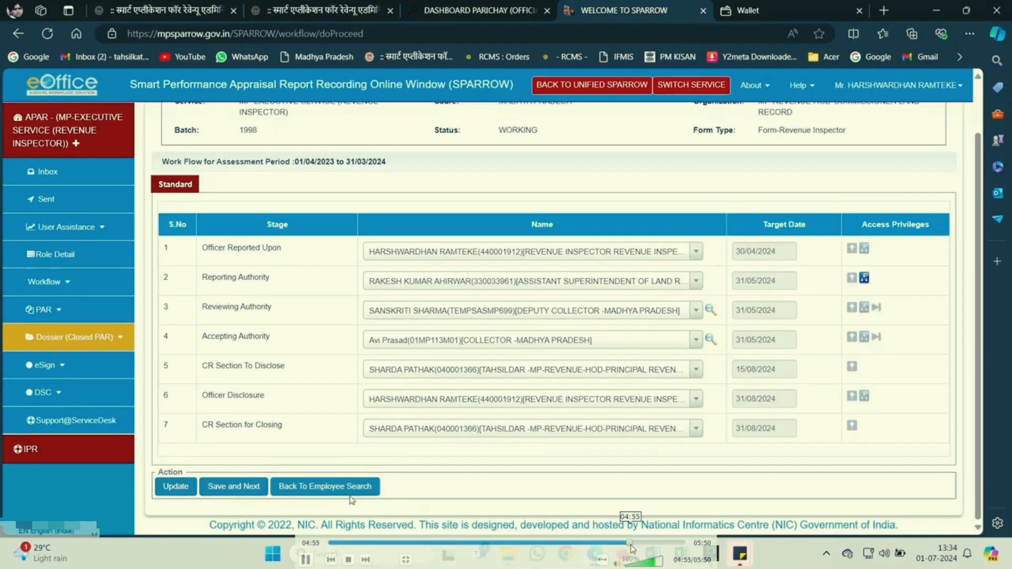
click(639, 543)
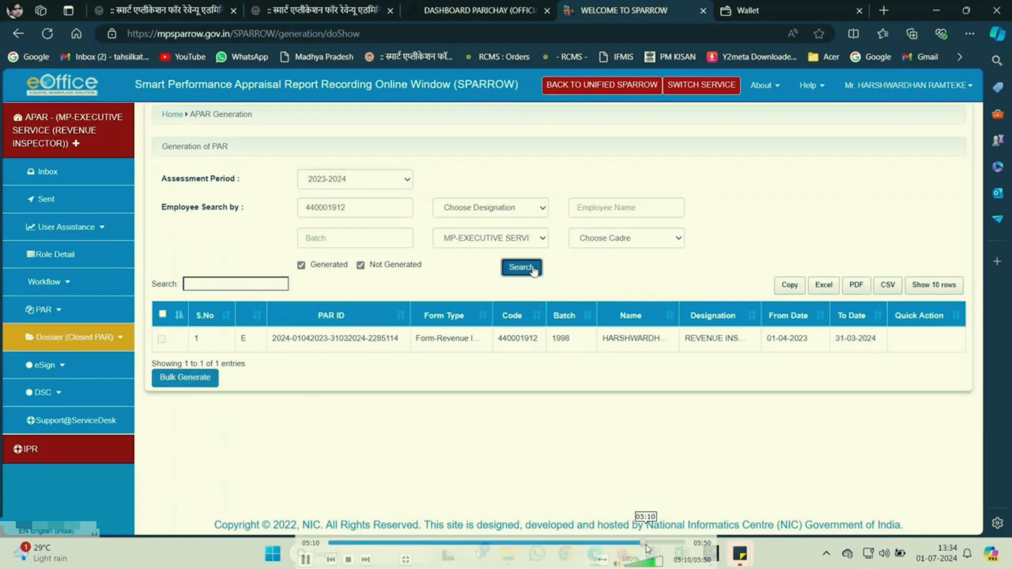
key(space)
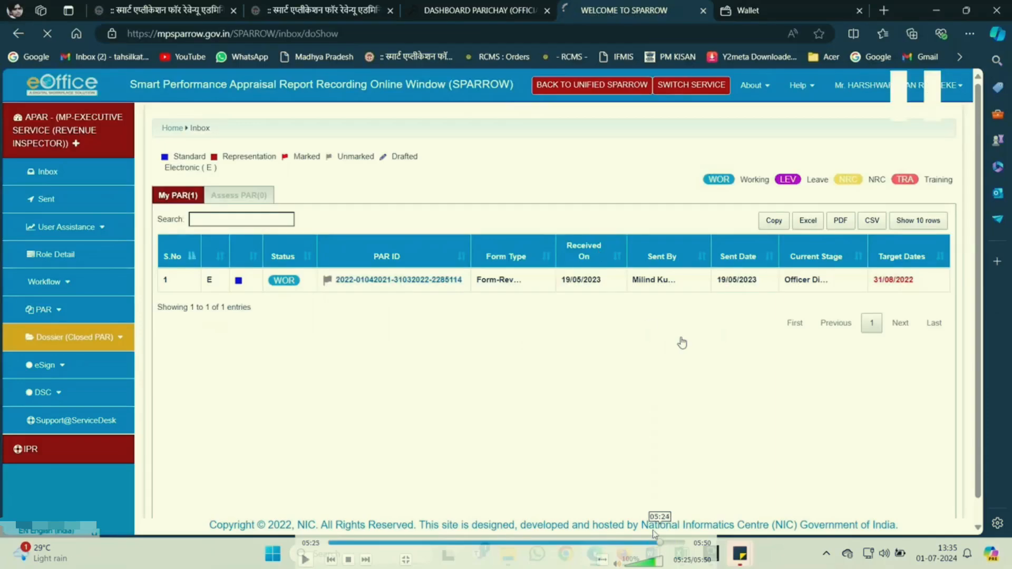
Open the listed PAR and page through its Self Appraisal goals and achievements.
click(682, 343)
click(682, 343)
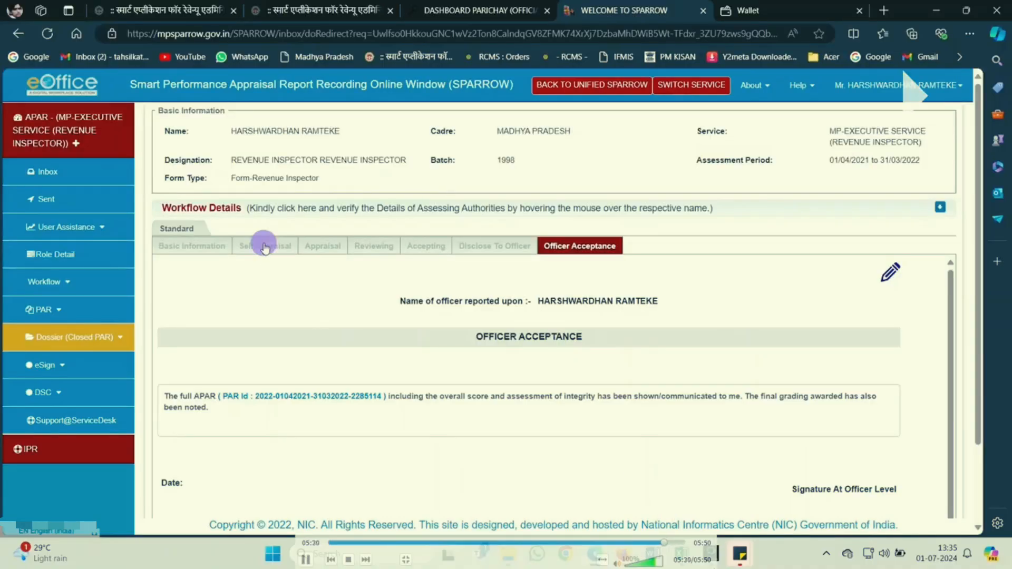
key(space)
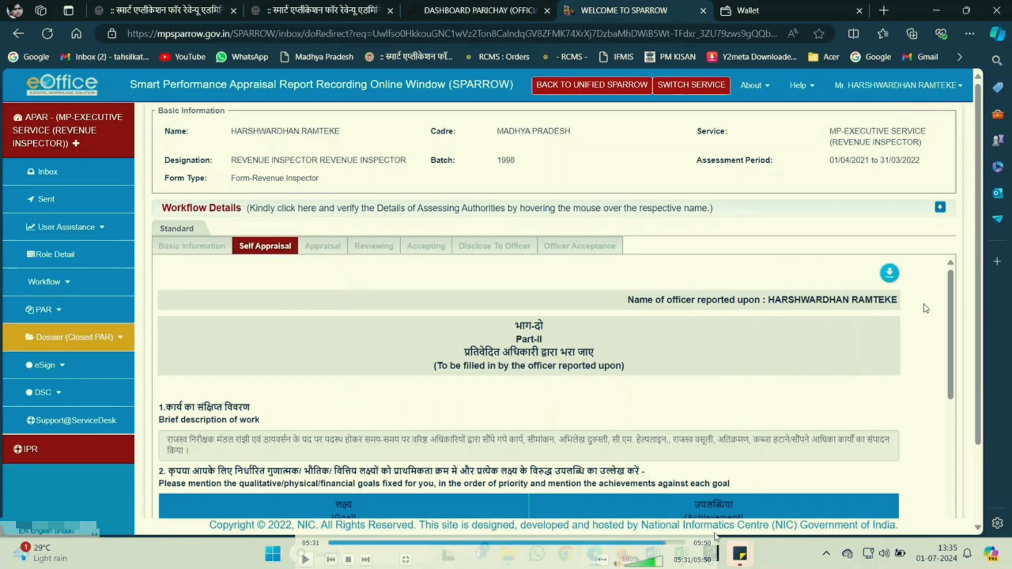
click(669, 541)
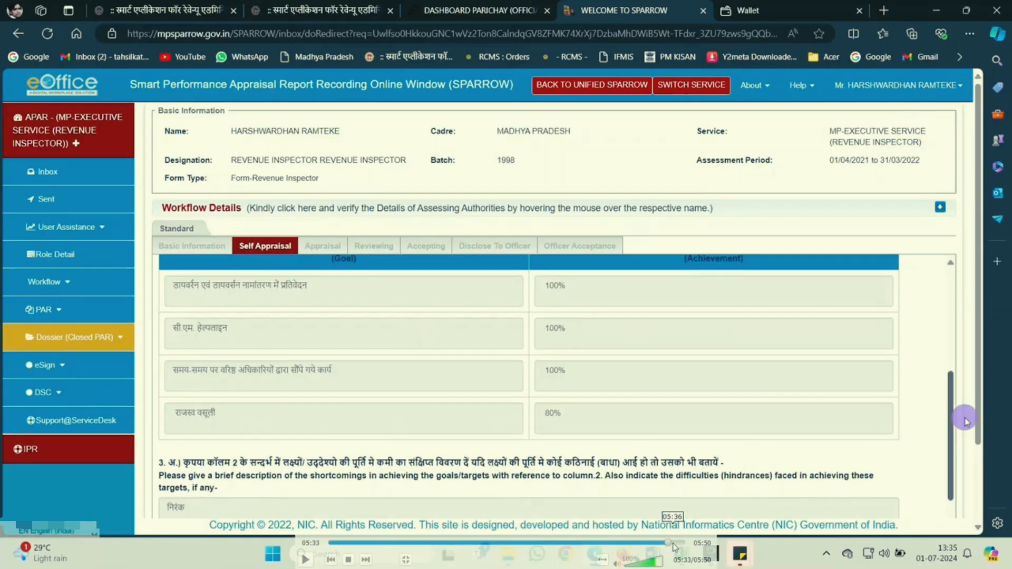
click(673, 543)
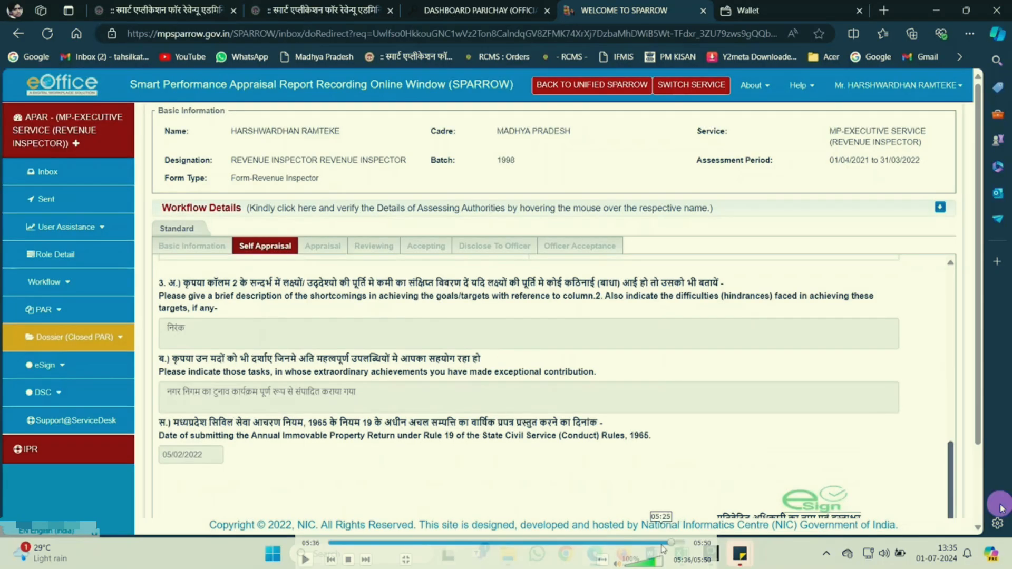
Skip ahead to the Appraisal section, then return to the Officer Acceptance view.
click(672, 547)
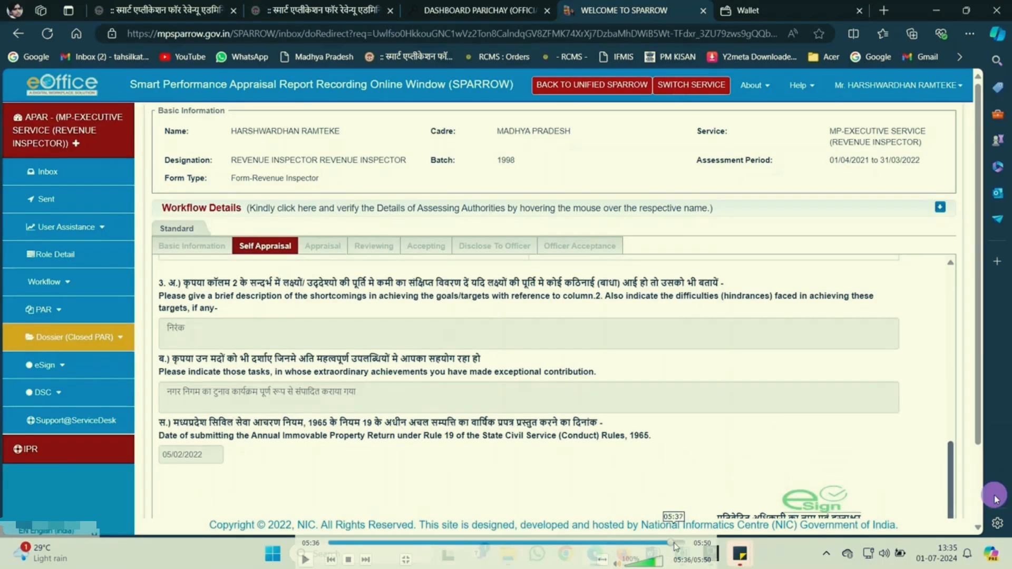
click(679, 548)
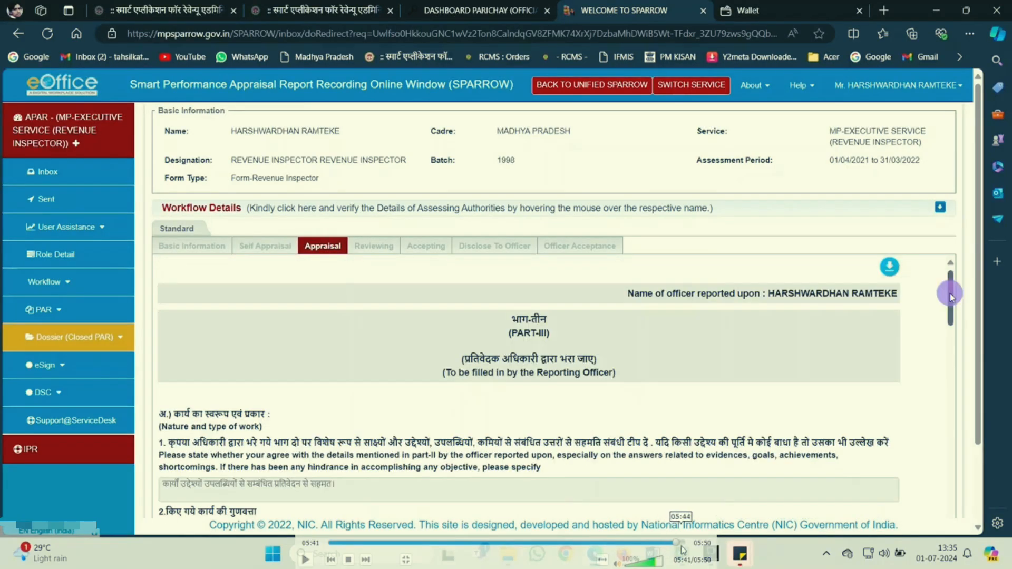
click(682, 549)
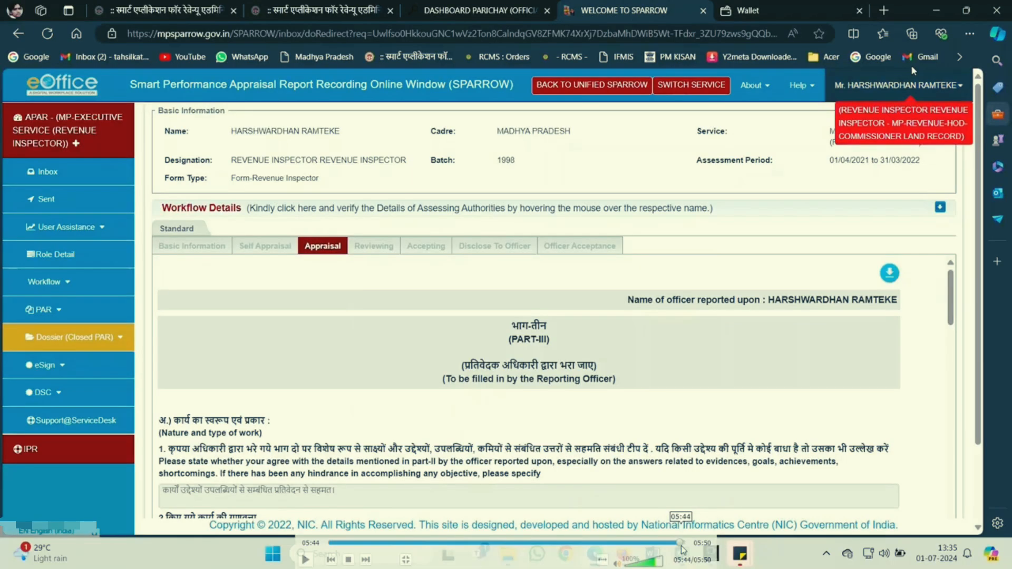
click(683, 548)
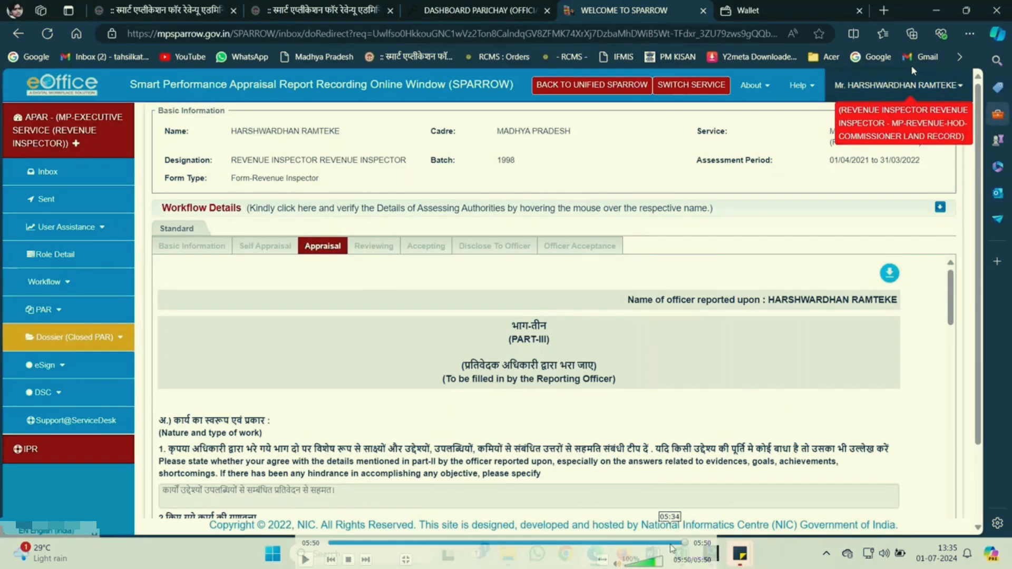
click(661, 543)
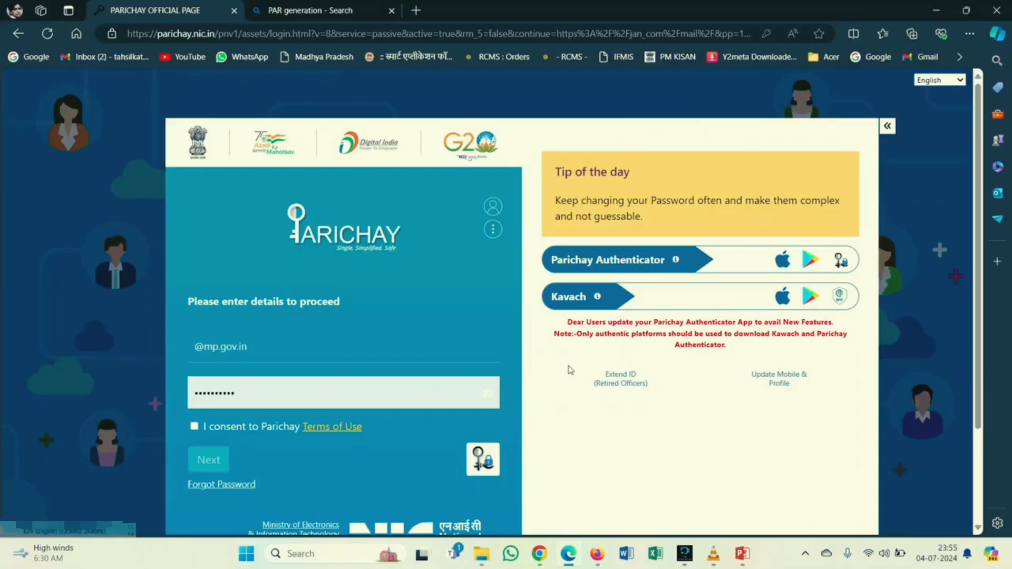
Switch away from SPARROW to the Parichay login window with Alt+Tab.
key(alt+Tab)
key(alt+Tab)
key(alt+Tab)
key(alt+Tab)
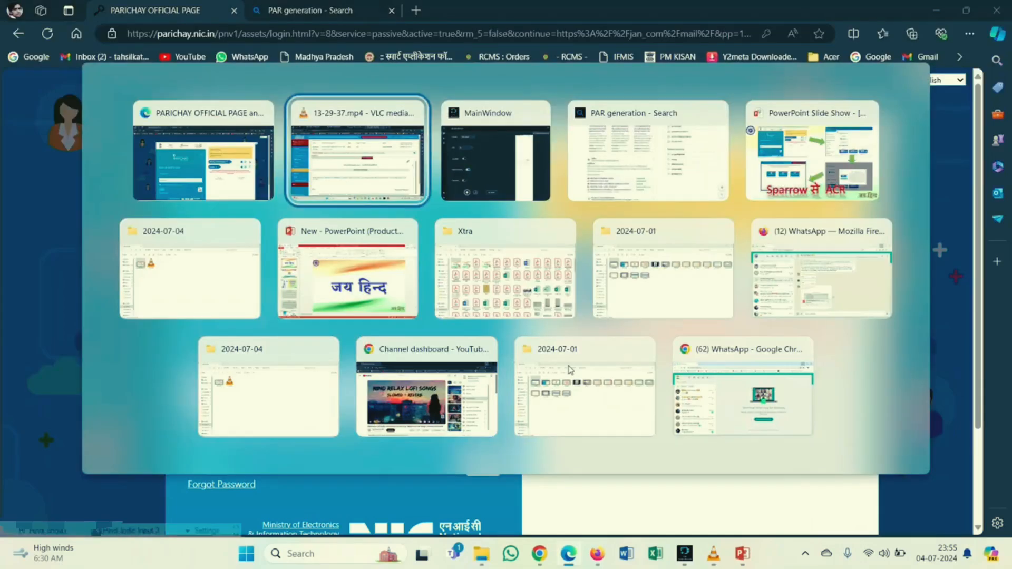